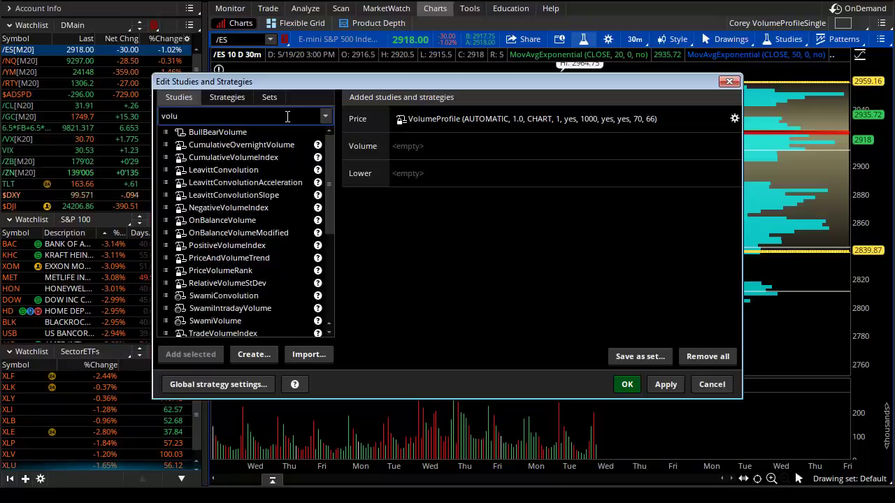
Step: Look through the studies matching "volu" and the added VolumeProfile study, and leave the studies settings without changes
scroll(242, 279, down, 2)
scroll(230, 305, down, 3)
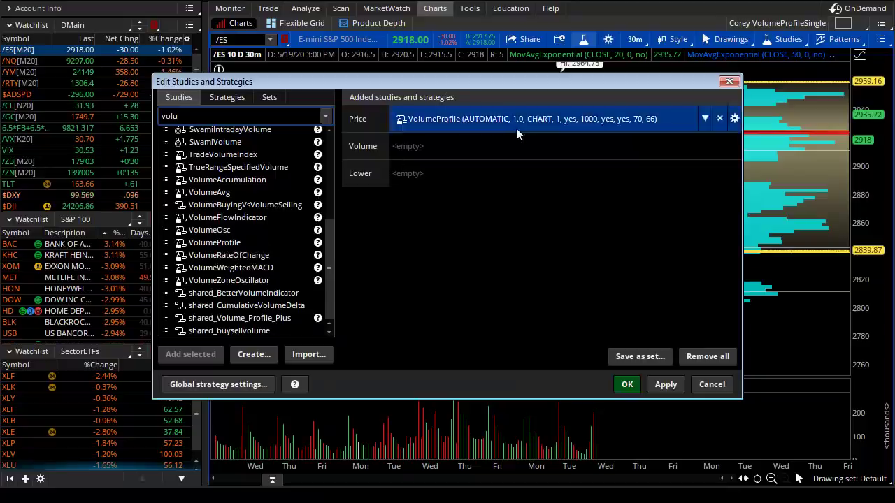
mouse_move(583, 124)
click(697, 384)
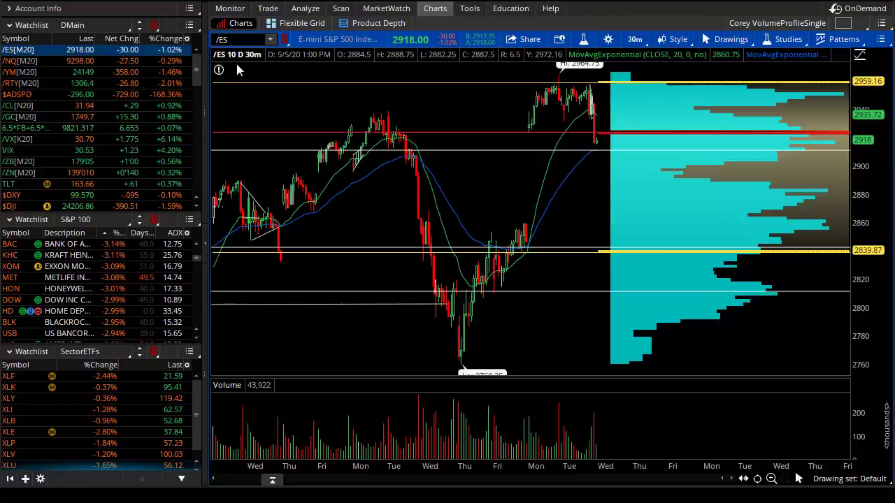
Step: View the /ES volume profile on the 20 D : 1h time frame, and return the chart to 10 D : 30m
click(644, 40)
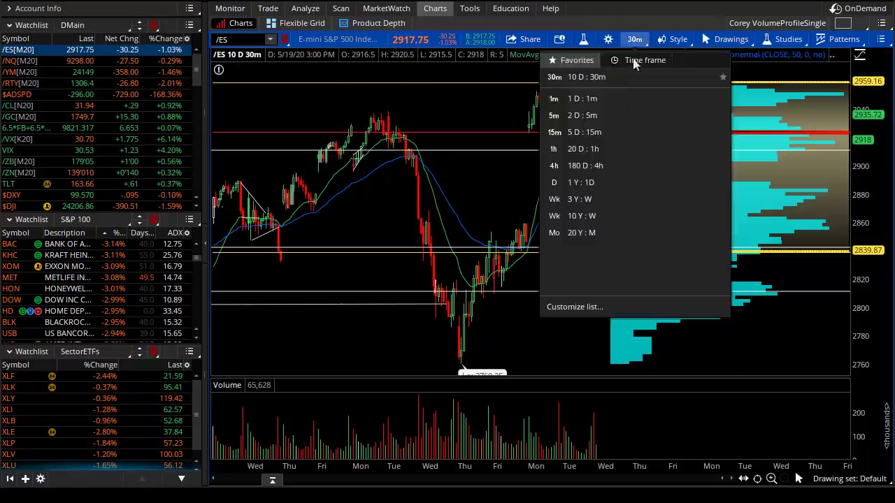
click(575, 151)
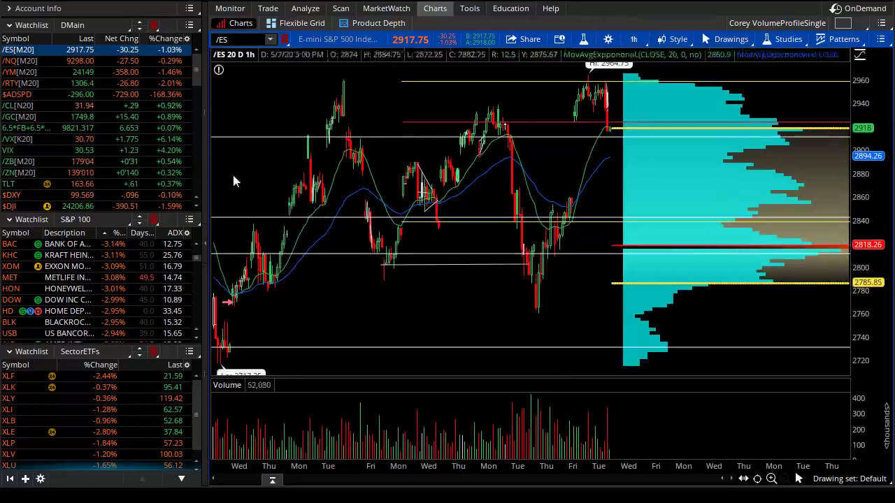
mouse_move(234, 80)
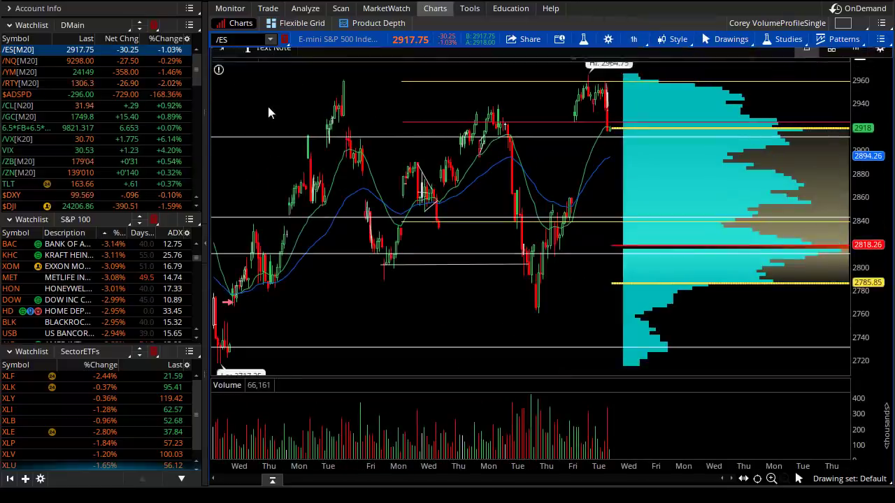
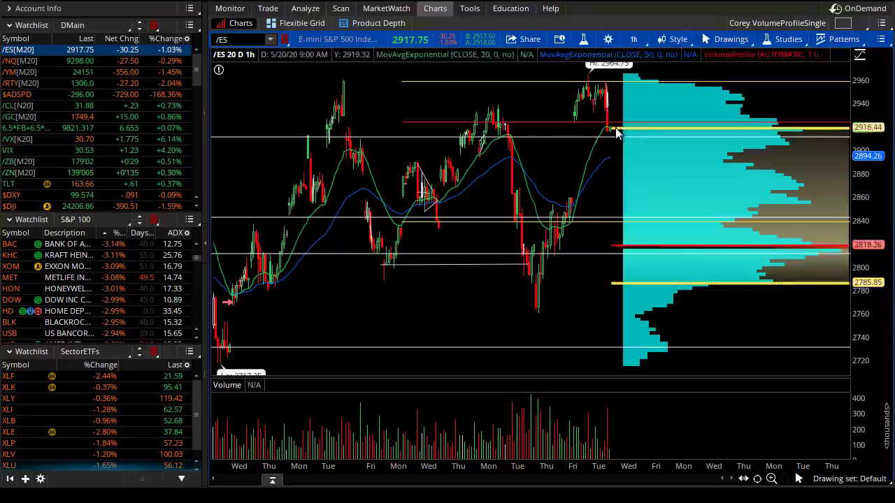
click(634, 39)
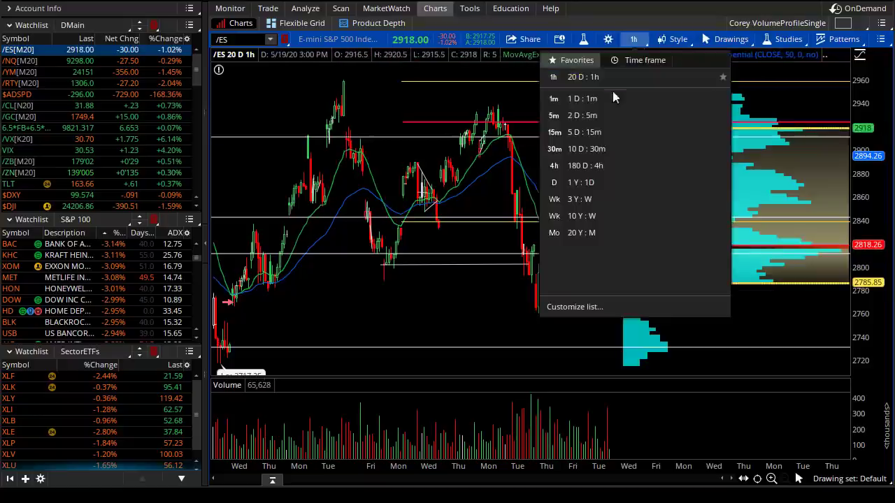
click(574, 149)
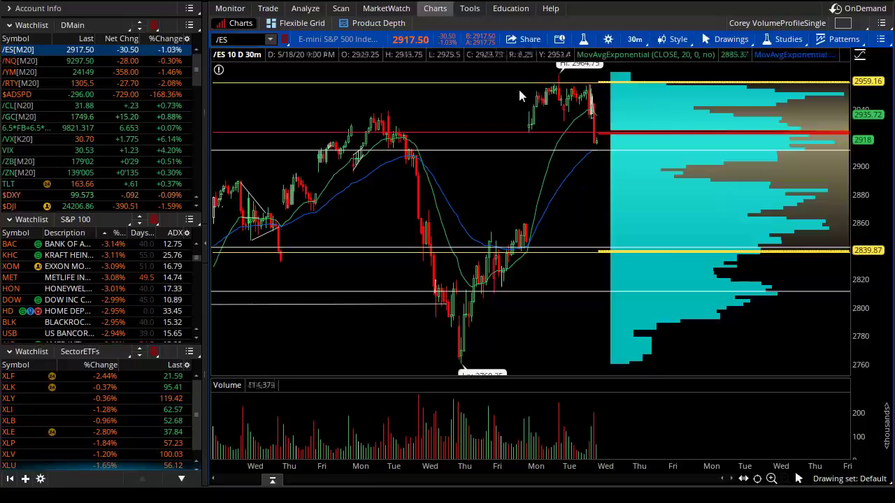
Step: Review the volume profiles of the /NQ, /YM and /RTY futures, using the 20 D : 1h time frame
click(74, 61)
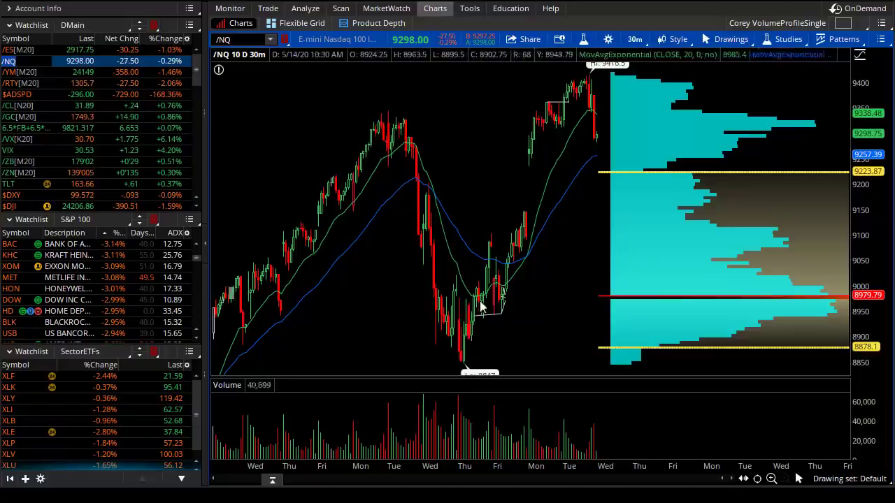
click(646, 42)
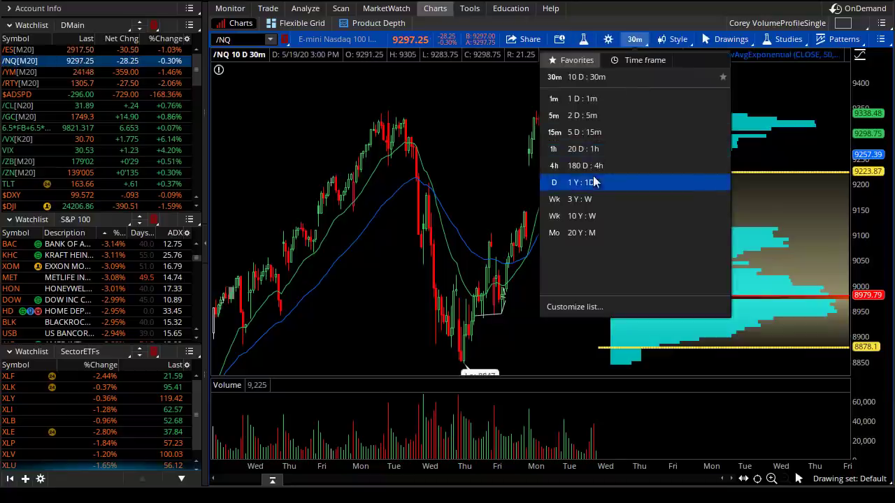
click(586, 152)
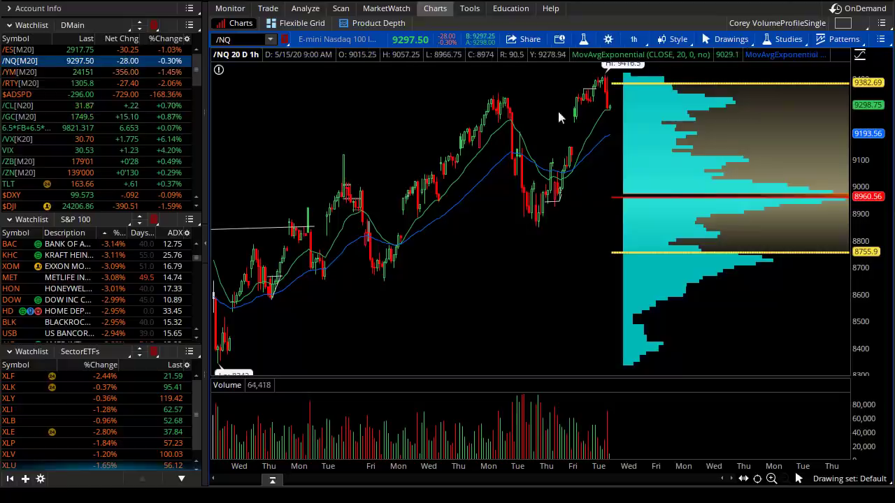
click(15, 72)
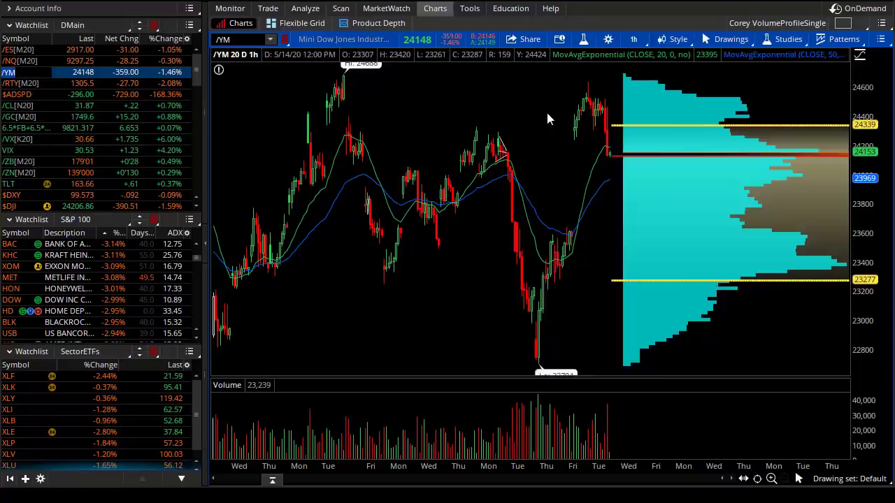
click(15, 84)
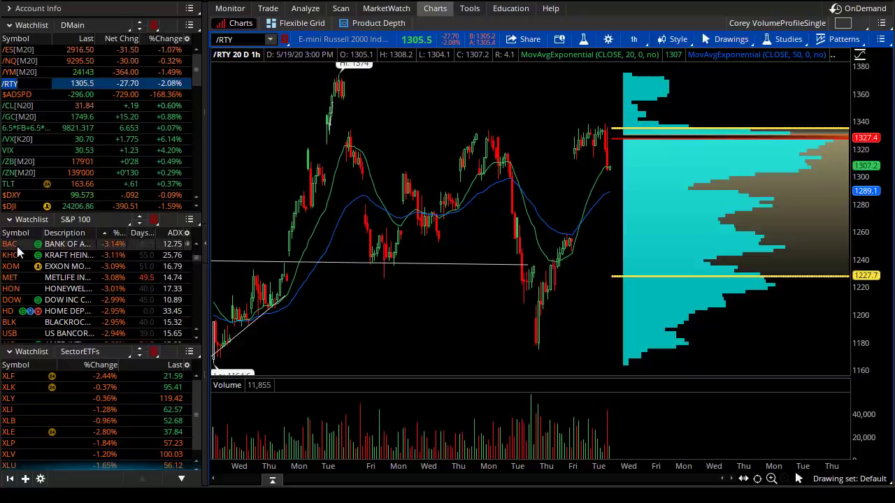
Step: Review the hourly volume profiles of BAC, XLF and BA from the watchlists, and return the chart to /ES
click(10, 244)
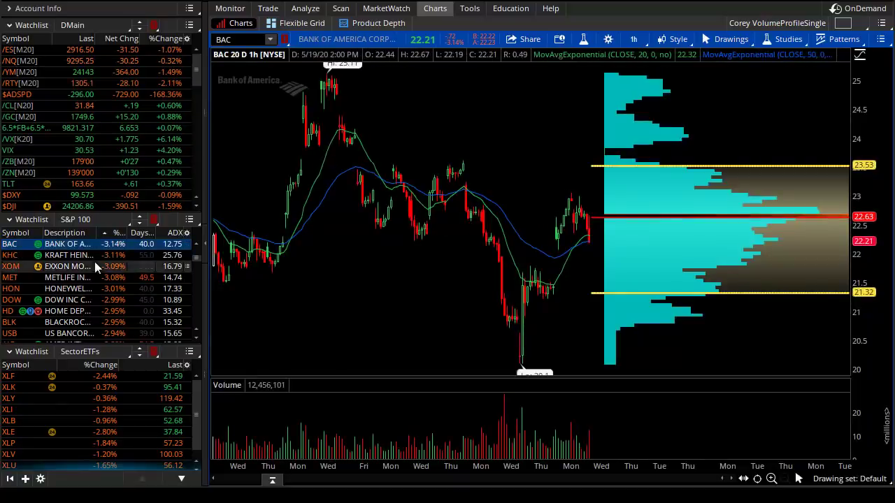
scroll(96, 262, up, 3)
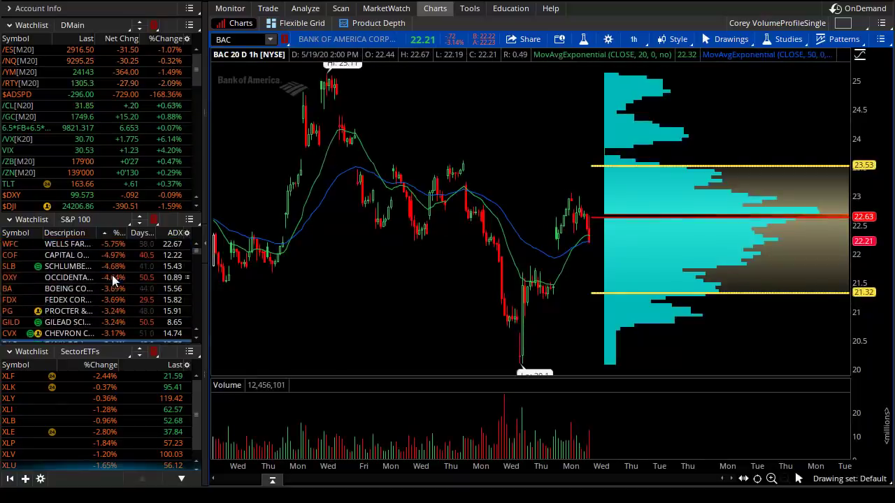
click(10, 376)
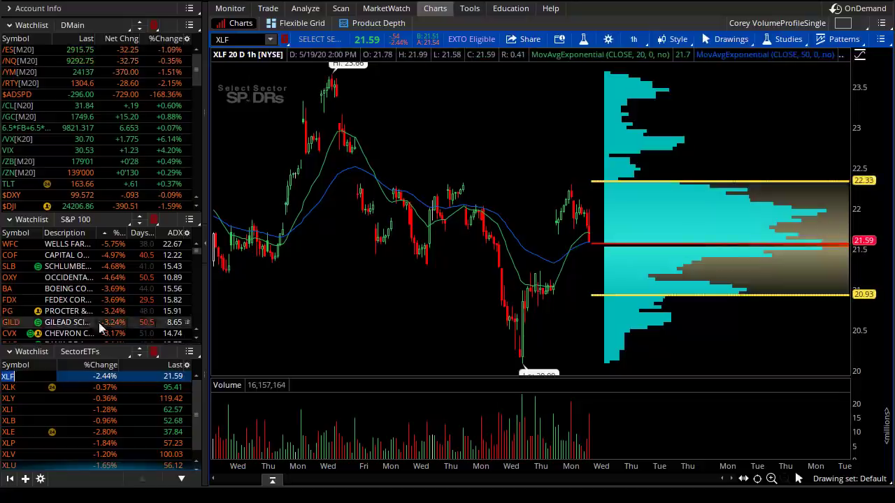
click(12, 291)
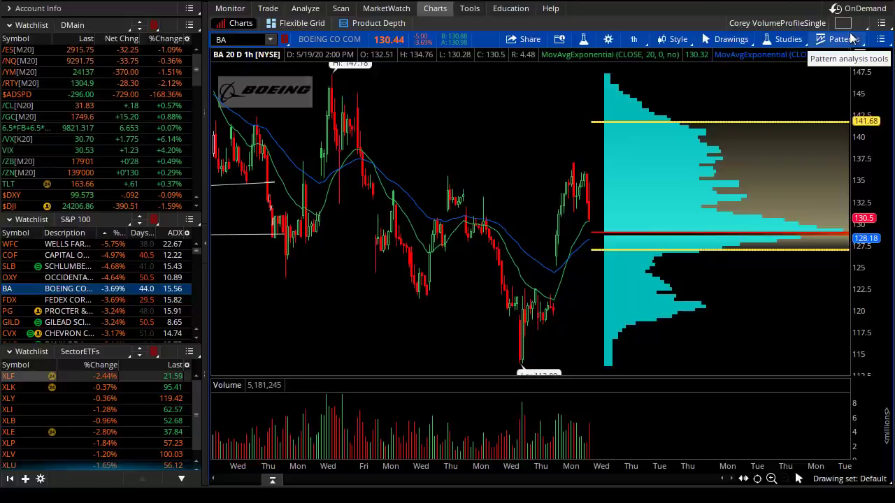
click(40, 48)
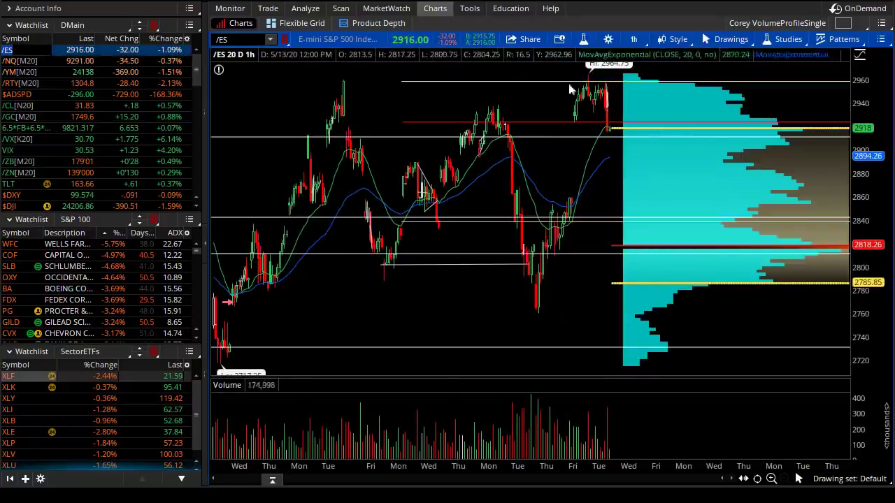
Step: Load the saved TheoTrade Expected Move D grid to show the SPX daily chart with its expected move levels
click(842, 23)
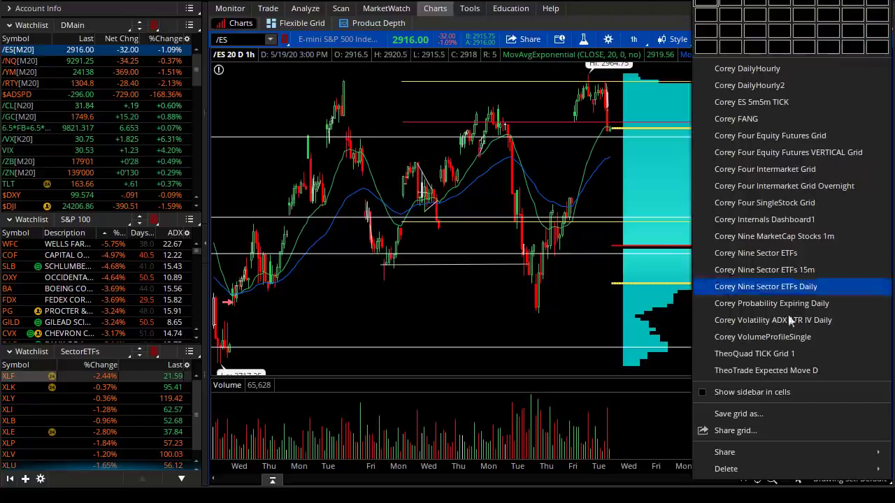
click(795, 371)
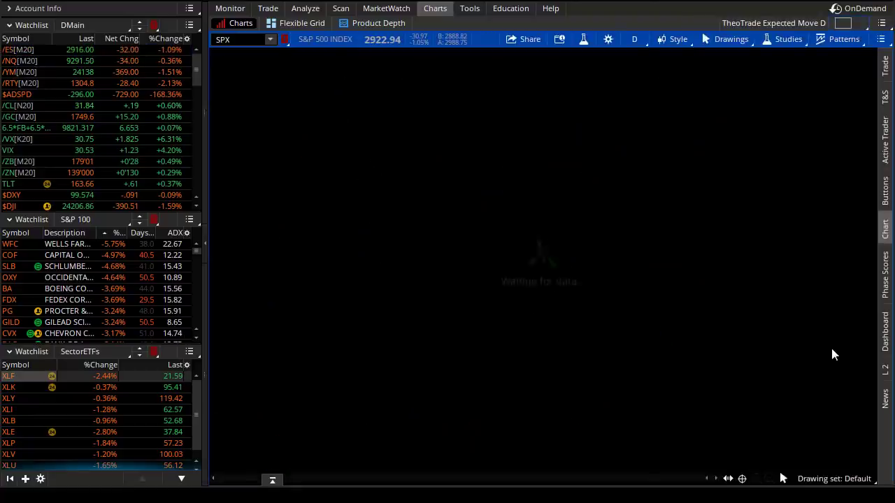
drag(710, 221, 623, 231)
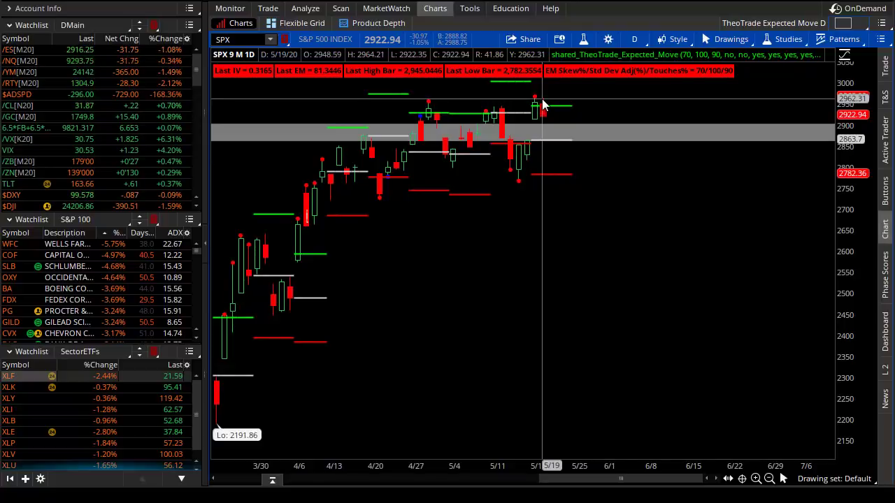
Step: Load the saved DailyHourly2 grid and set its symbol to SPX
click(843, 23)
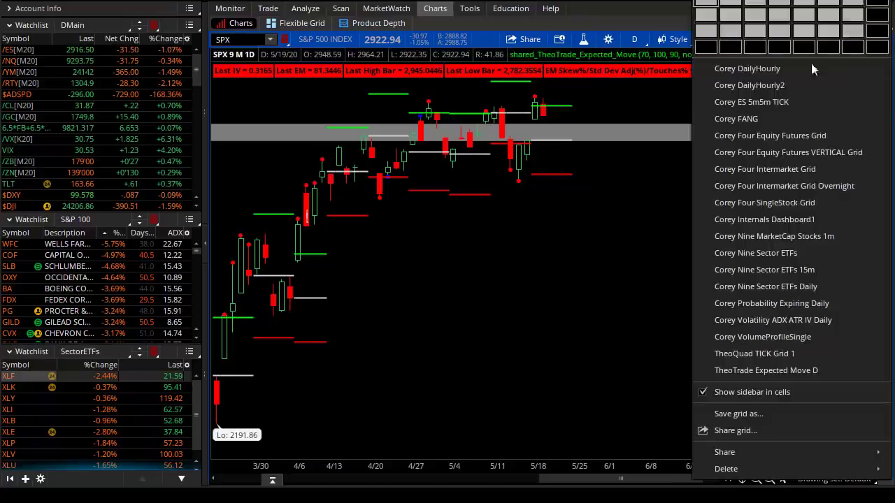
click(772, 85)
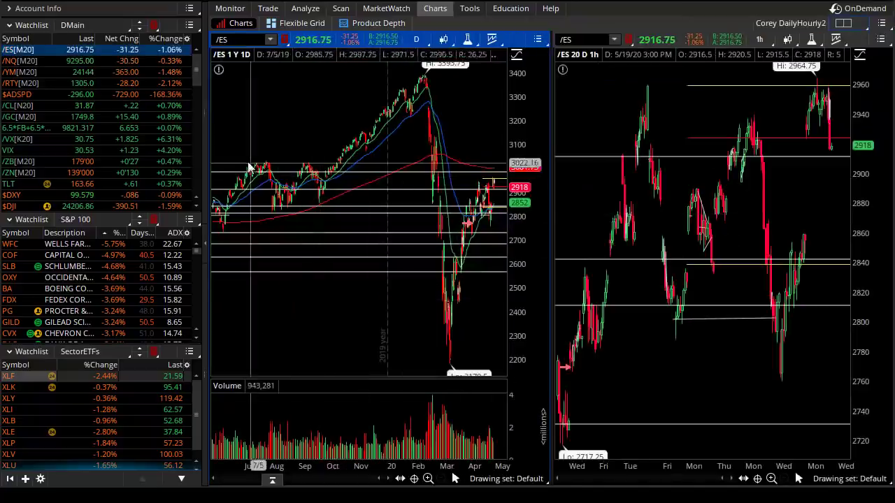
mouse_move(216, 62)
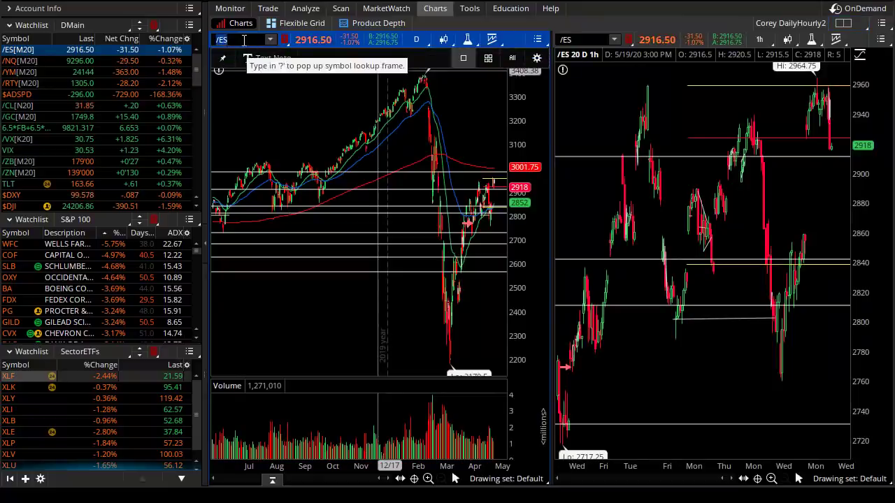
text(SPX)
key(Return)
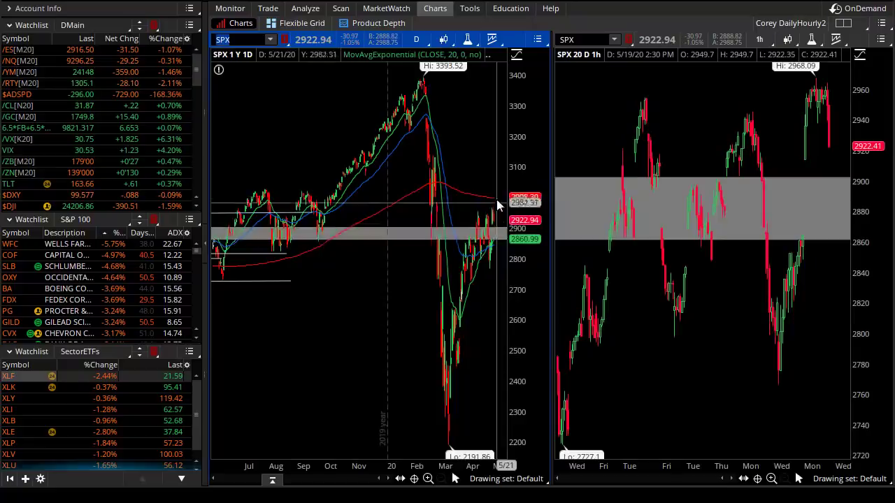
Step: Examine recent candles on the daily SPX chart and switch that chart to the 3 Y : W time frame
drag(418, 322, 546, 315)
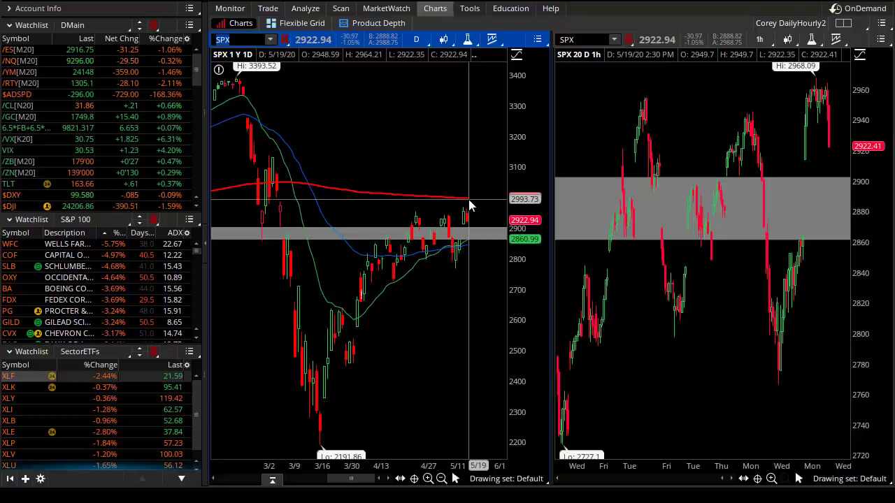
scroll(475, 175, down, 3)
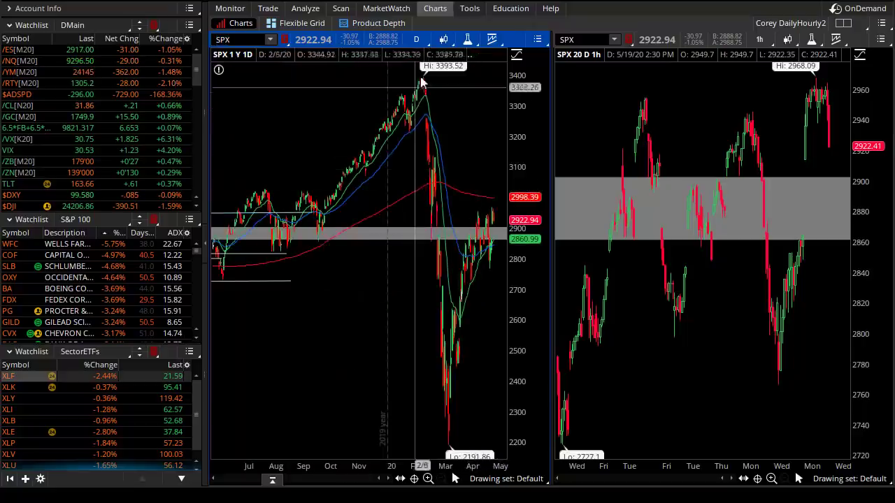
click(419, 40)
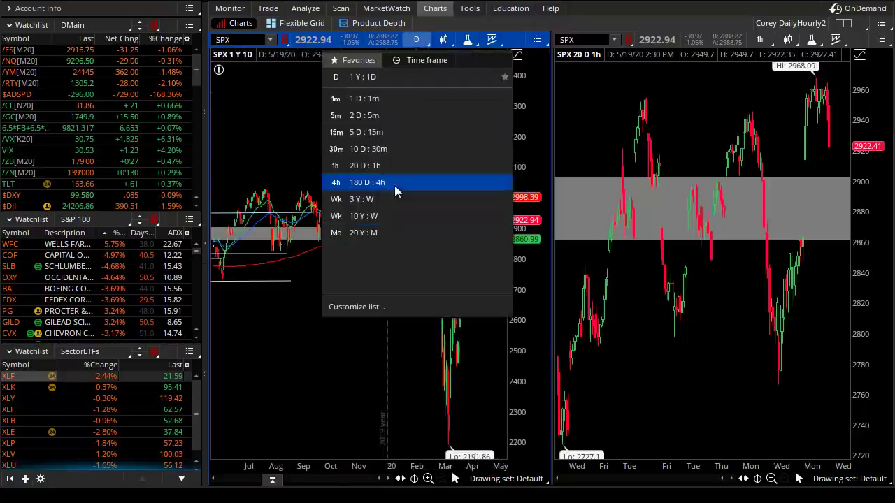
click(393, 202)
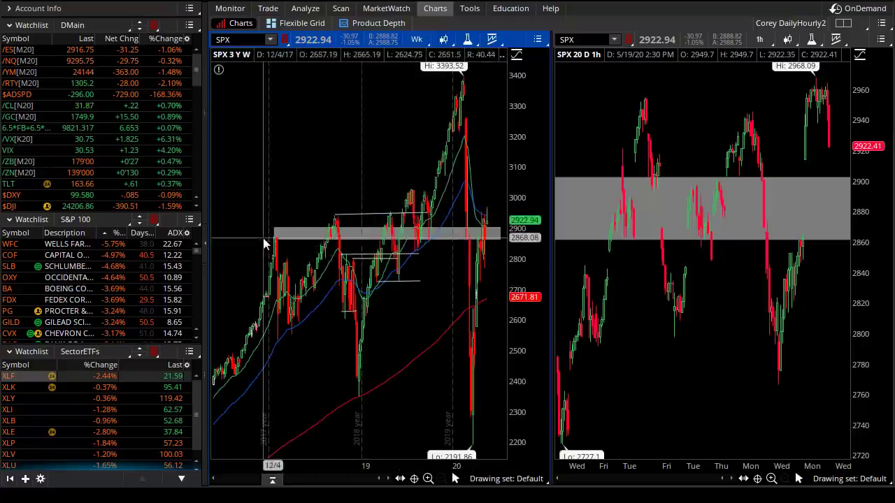
drag(266, 240, 542, 238)
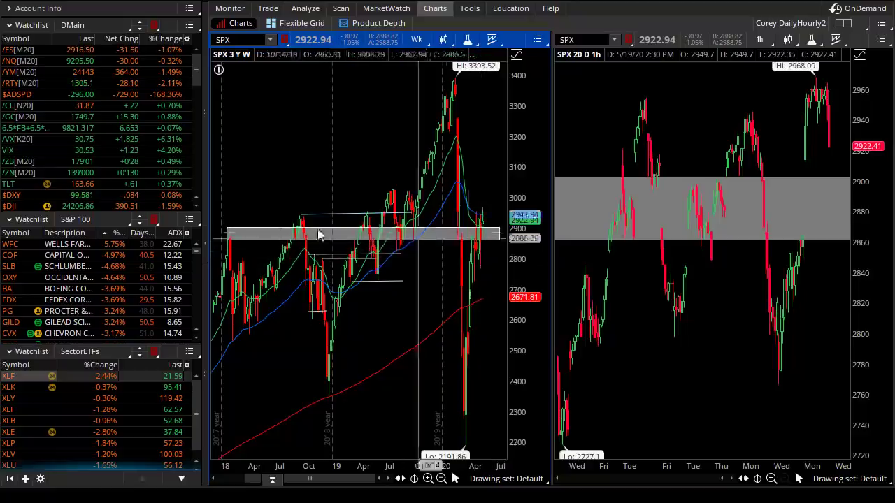
Step: View the hourly SPX chart at 180 D : 4h around the gray price zone, and restore it to 20 D : 1h
click(759, 39)
click(731, 165)
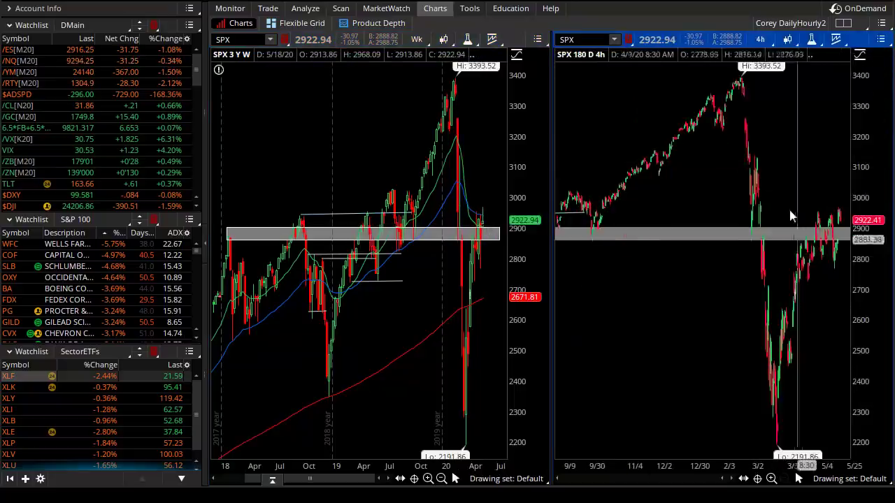
drag(787, 210, 849, 210)
mouse_move(657, 203)
mouse_down()
mouse_move(819, 96)
mouse_move(689, 124)
mouse_up()
click(765, 41)
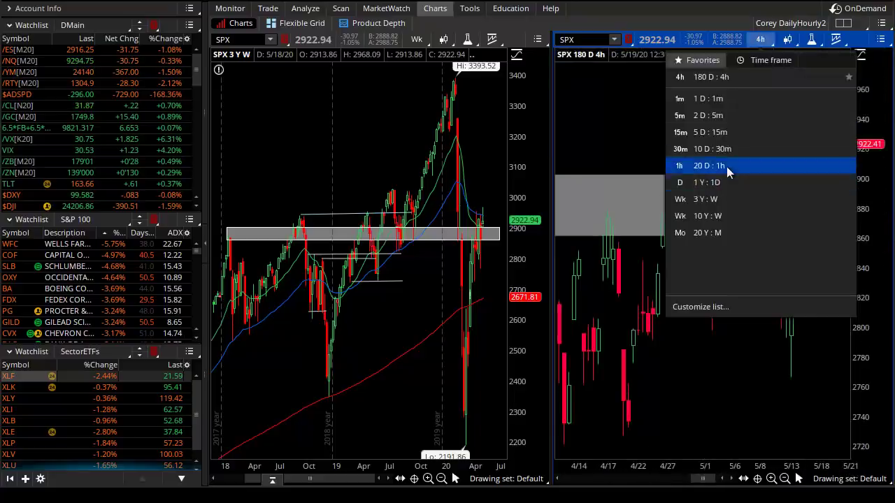
click(729, 168)
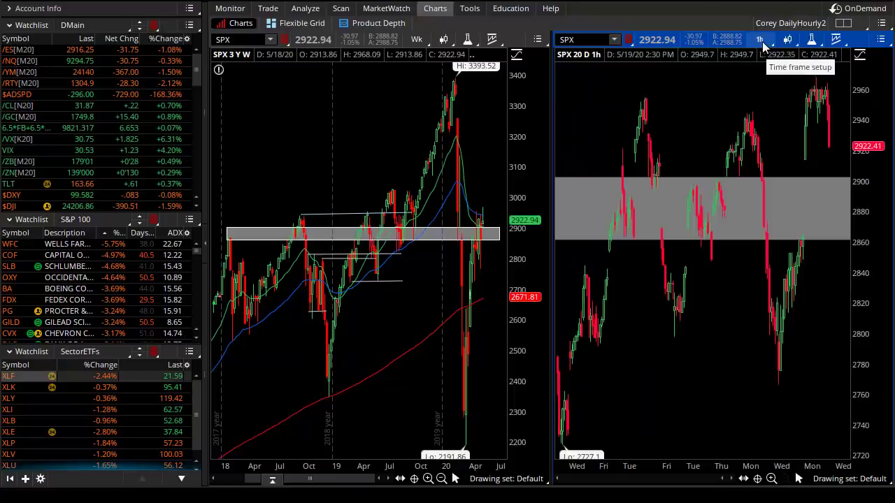
Step: Maximize the 20 D : 1h SPX chart so it fills the whole grid
right_click(708, 109)
click(764, 374)
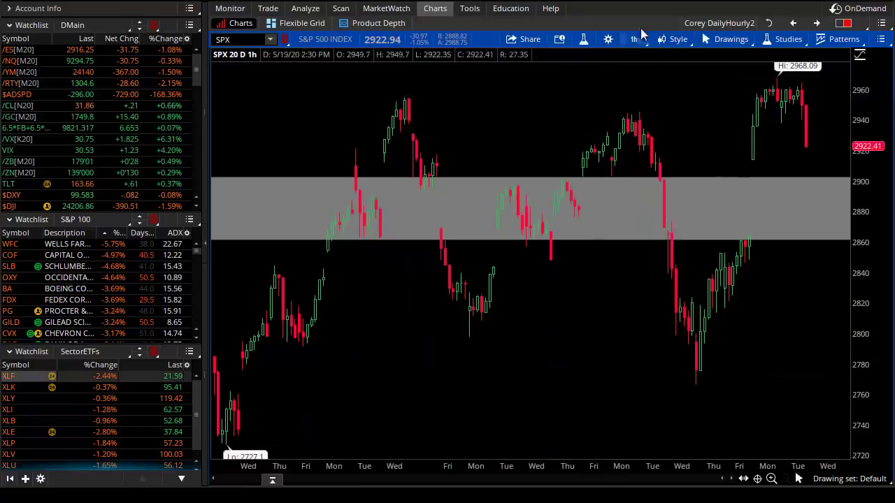
mouse_move(632, 49)
mouse_move(509, 190)
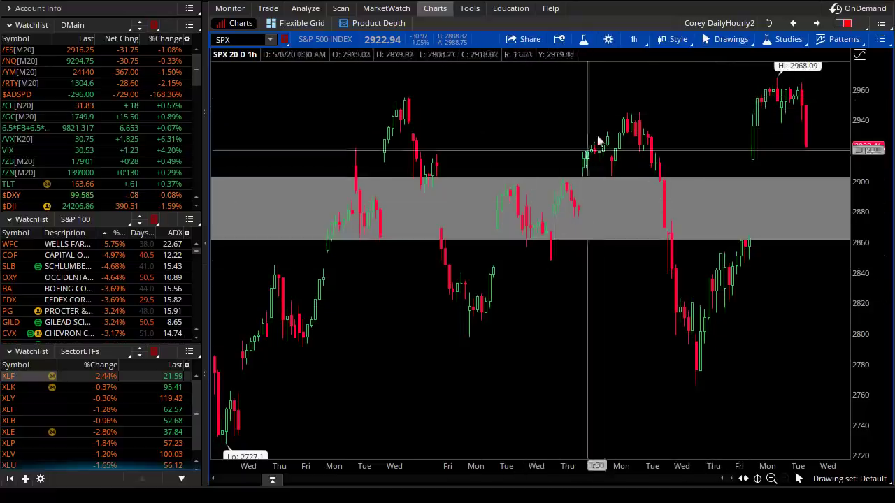
Step: Switch the SPX chart to the 1 Y : 1D time frame and review the daily charts of WFC, COF, BA, FDX and PG
click(634, 38)
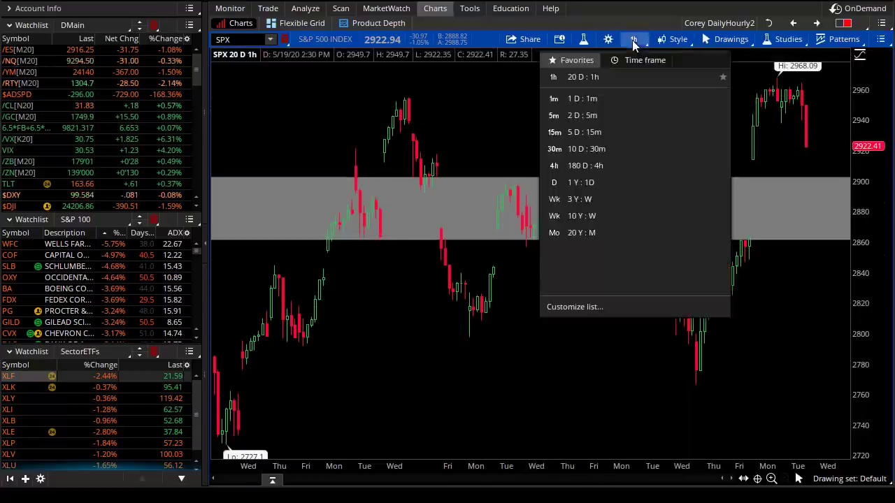
click(604, 183)
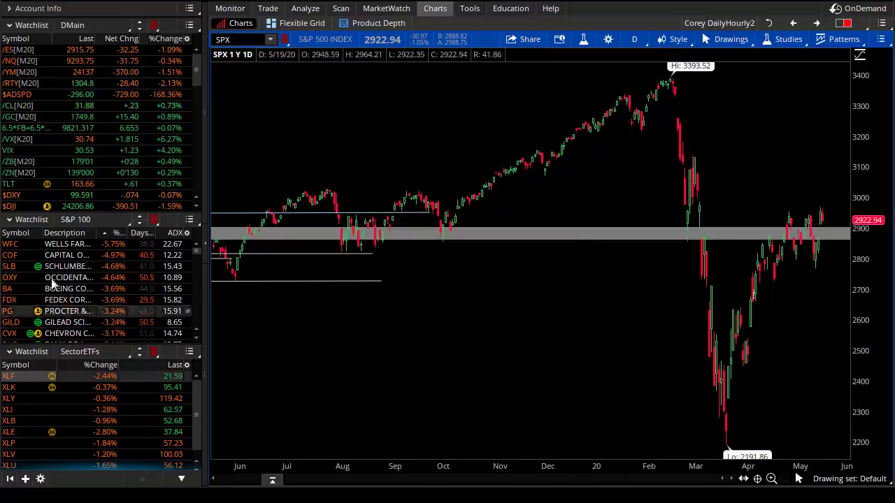
click(24, 245)
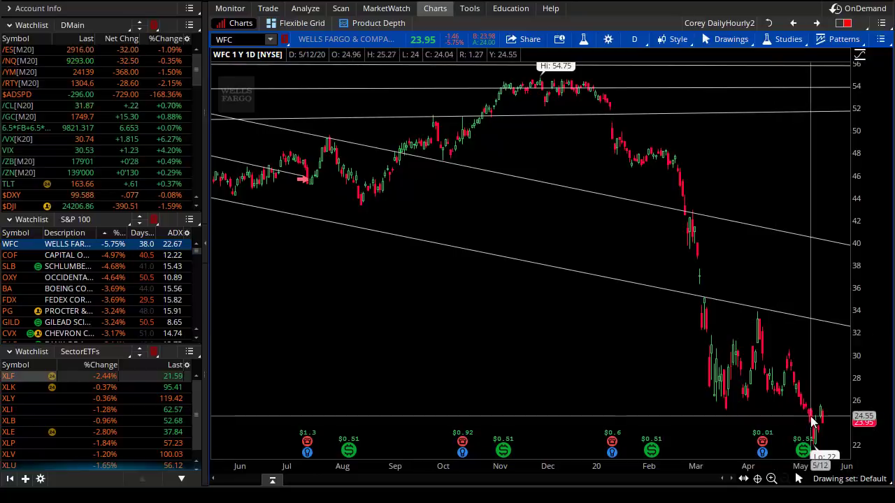
click(22, 258)
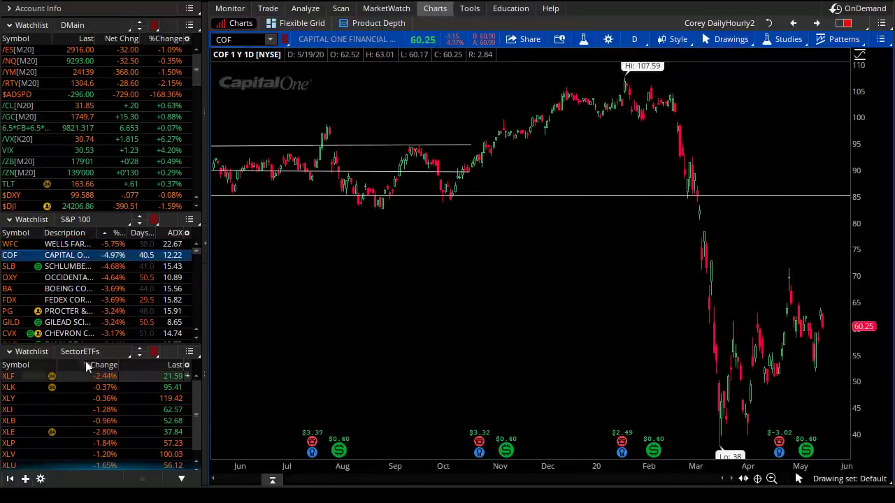
click(15, 291)
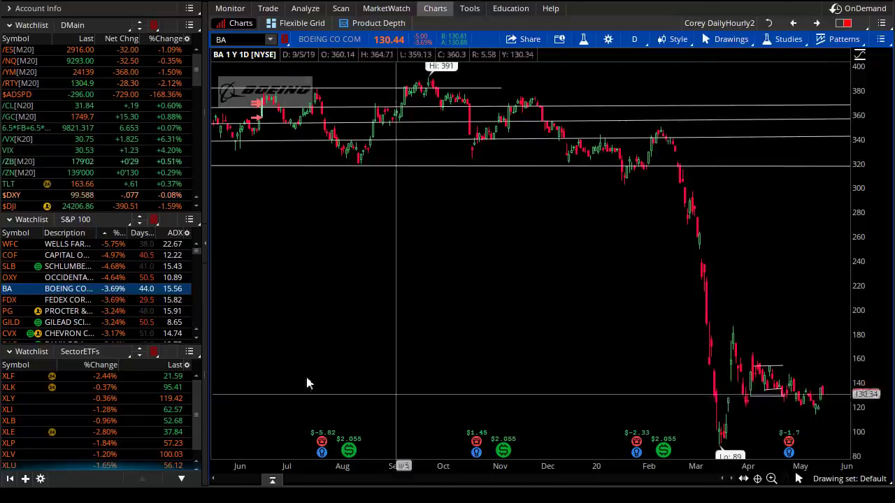
click(19, 303)
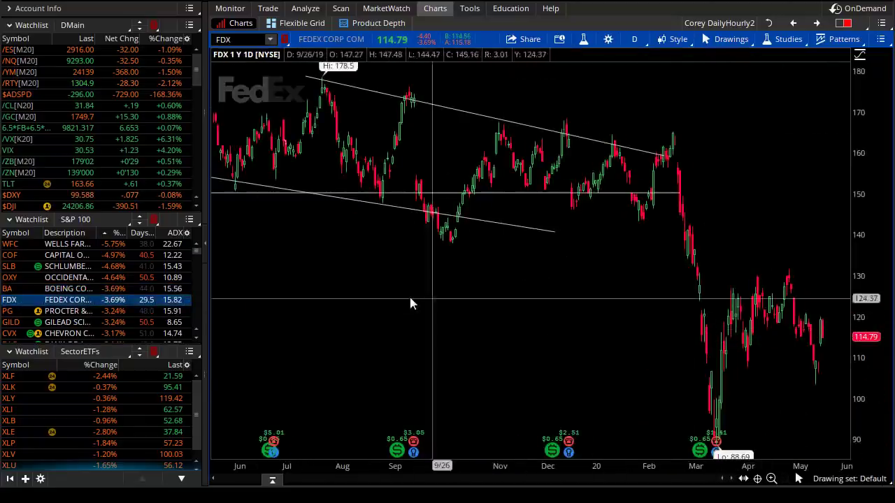
click(31, 312)
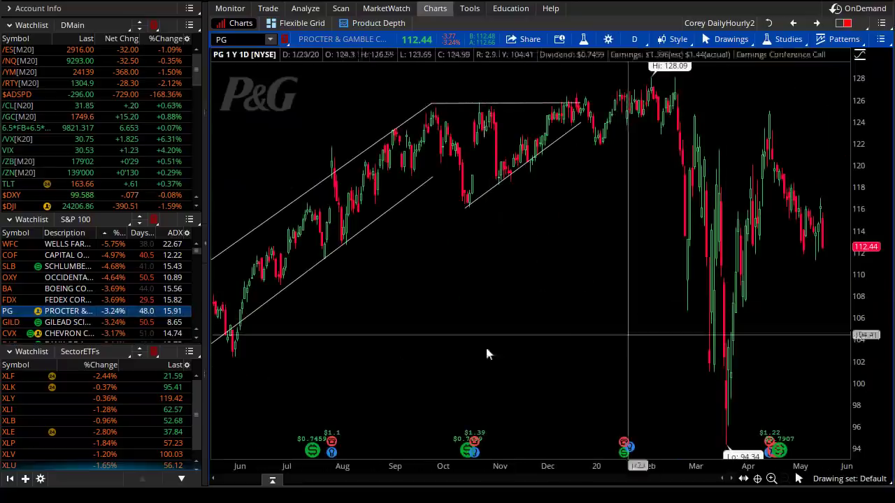
Step: Review the daily charts of BAC and USB from further down the S&P 100 watchlist
scroll(19, 327, down, 3)
click(18, 311)
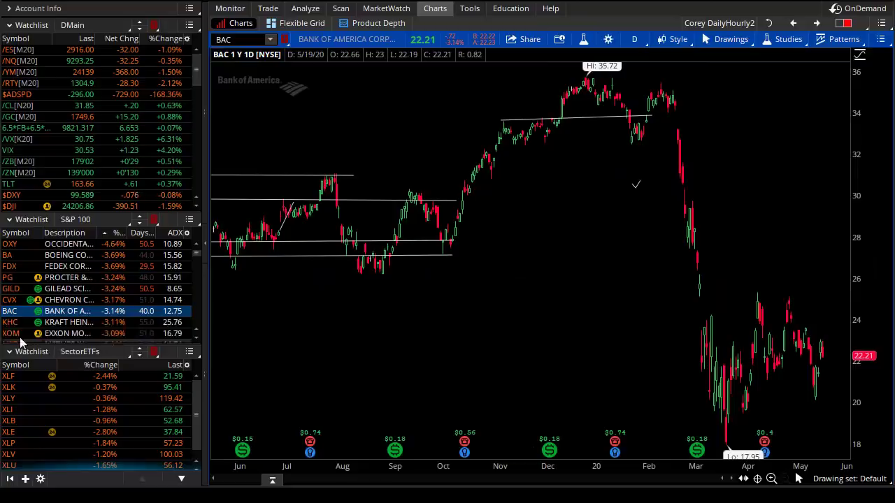
scroll(18, 333, down, 3)
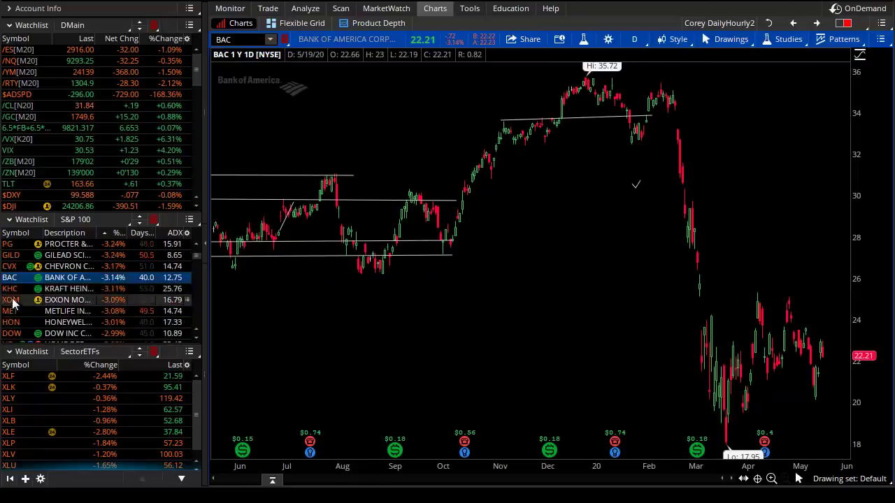
scroll(18, 311, down, 3)
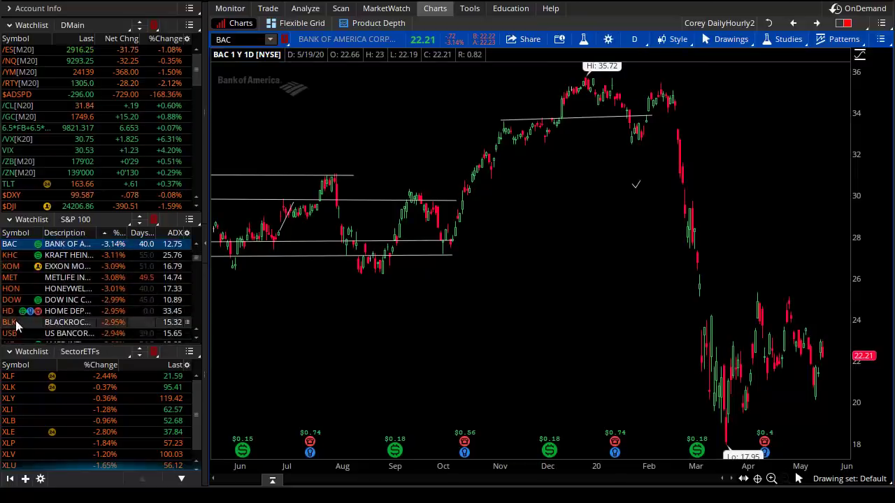
scroll(18, 326, down, 3)
click(17, 300)
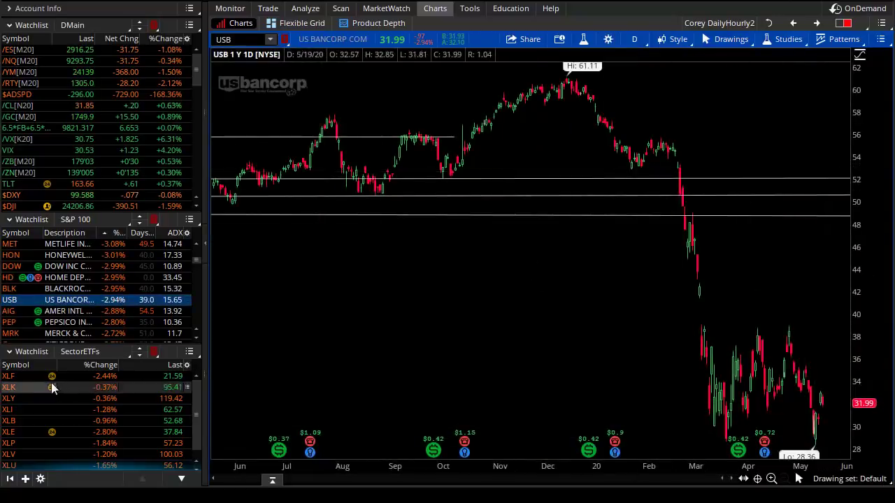
Step: Compare the daily charts of the XLF and XLK sector ETFs with the recent candles on the /ES chart
click(28, 376)
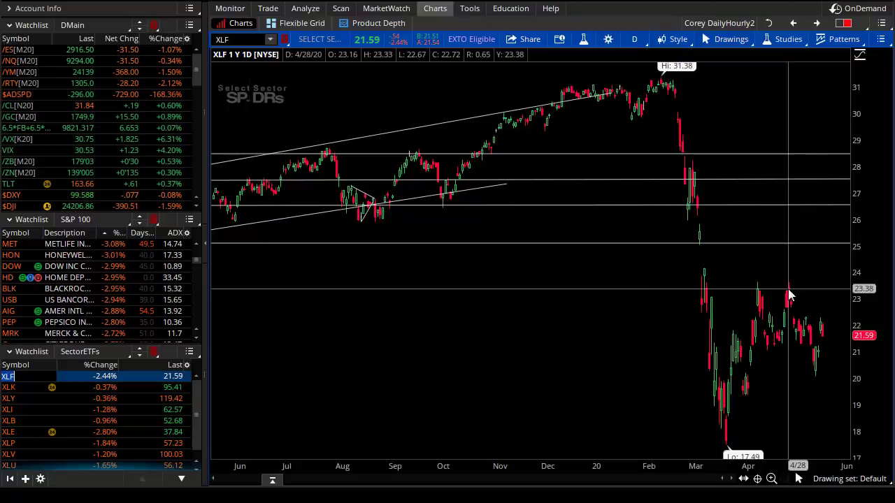
click(24, 390)
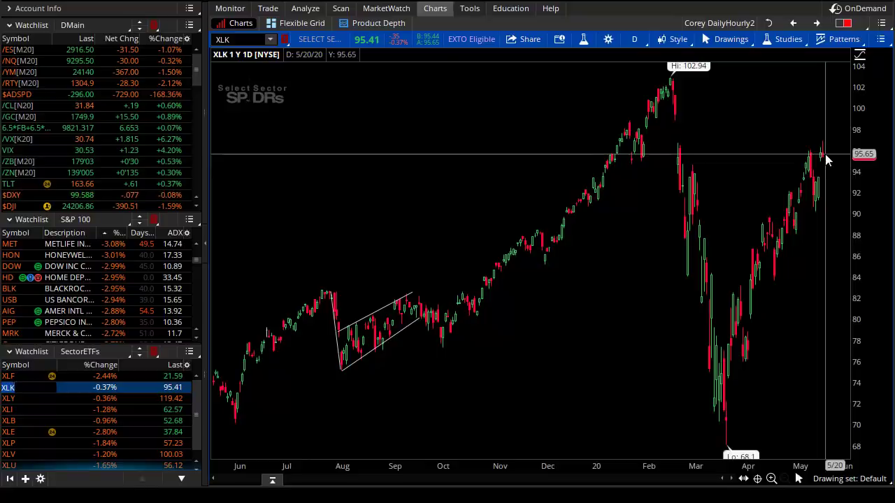
click(11, 52)
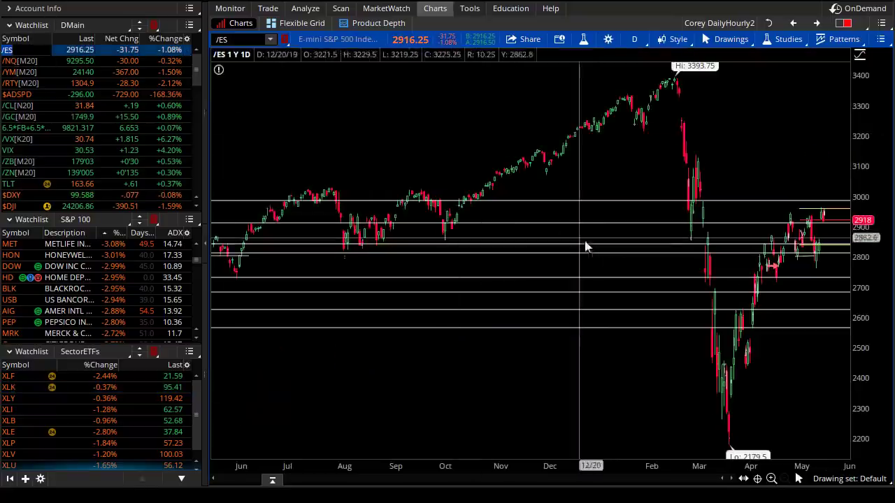
mouse_move(822, 203)
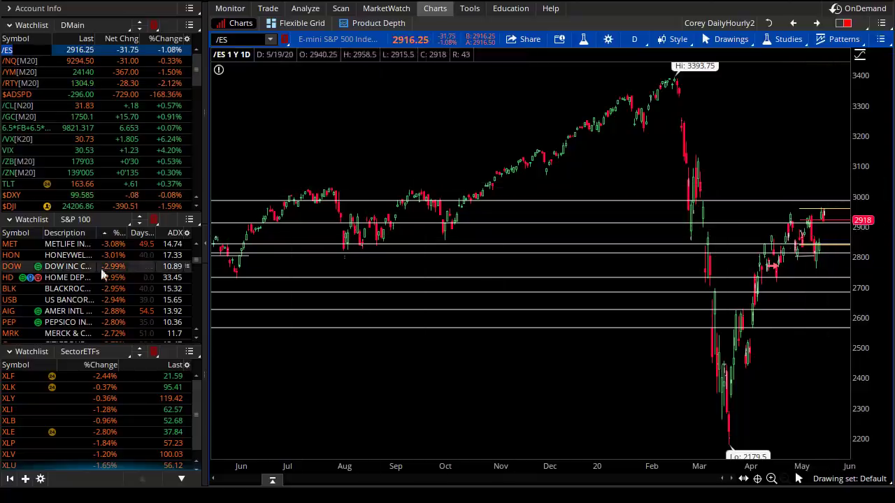
Step: Sort the S&P 100 watchlist by percent change with the biggest gainers first, and view the daily NVDA, COST and AMZN charts
click(108, 234)
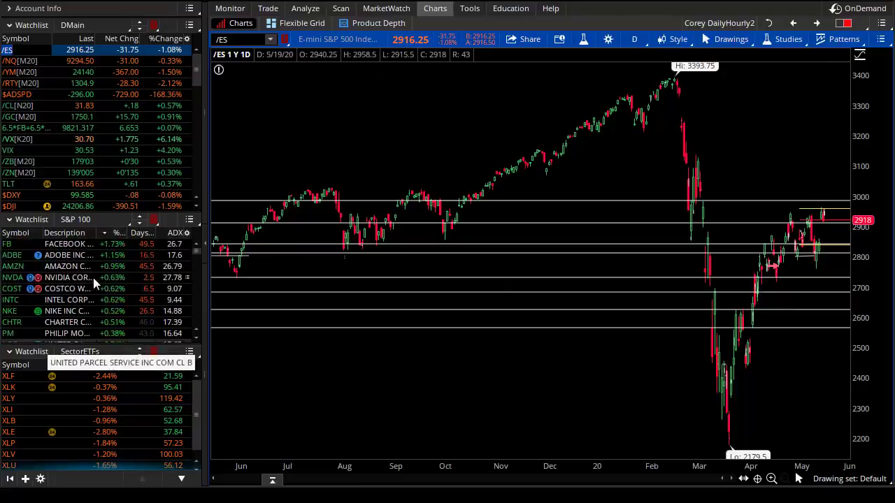
click(21, 279)
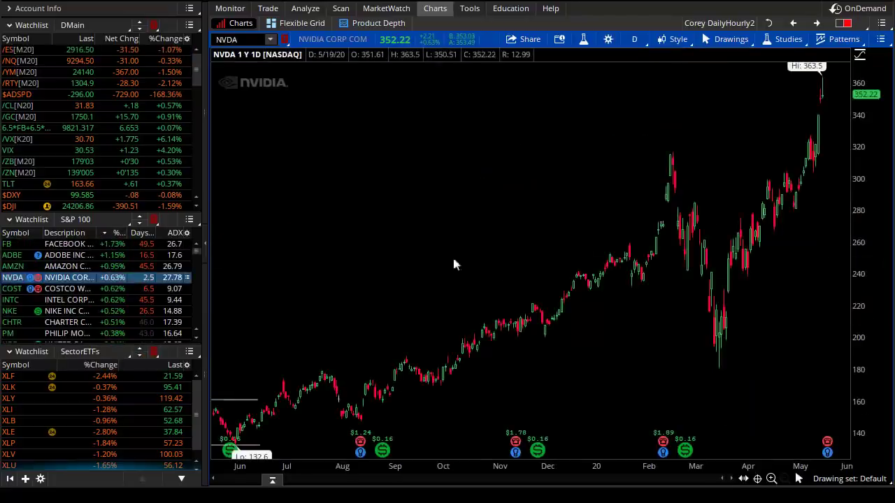
click(14, 289)
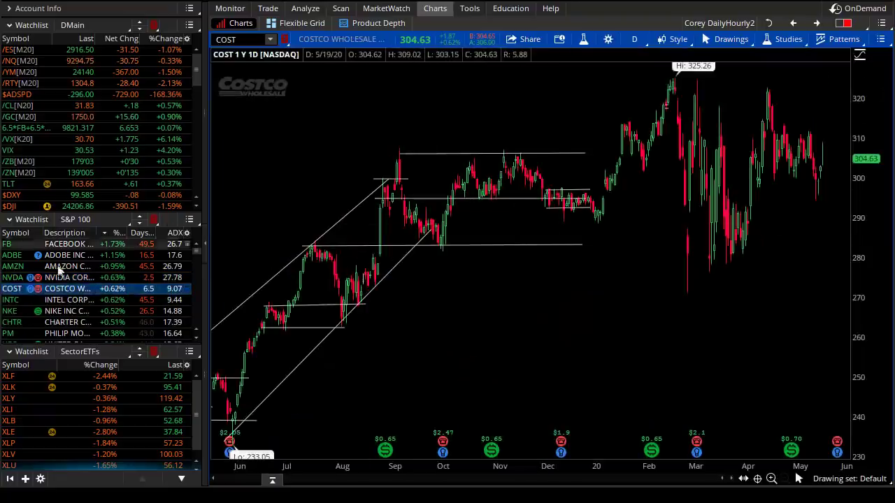
click(11, 267)
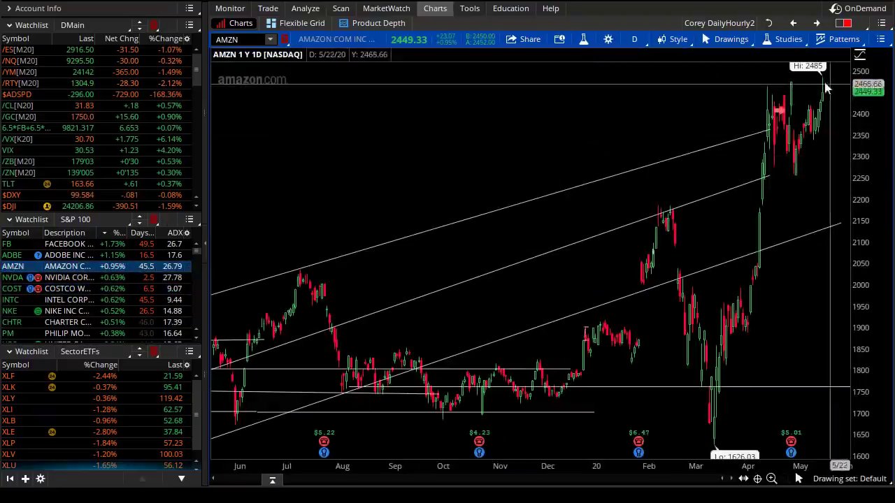
Step: View the AMZN chart at 10 Y : W and restore it to 1 Y : 1D
click(635, 39)
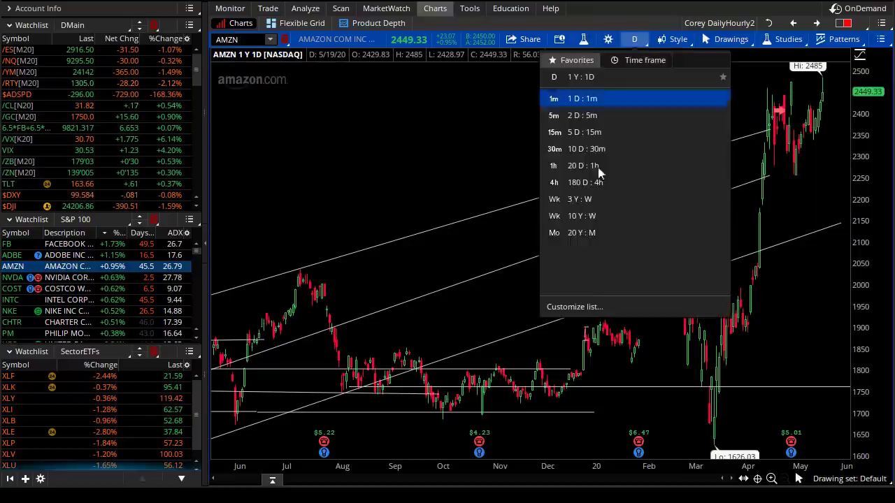
click(591, 214)
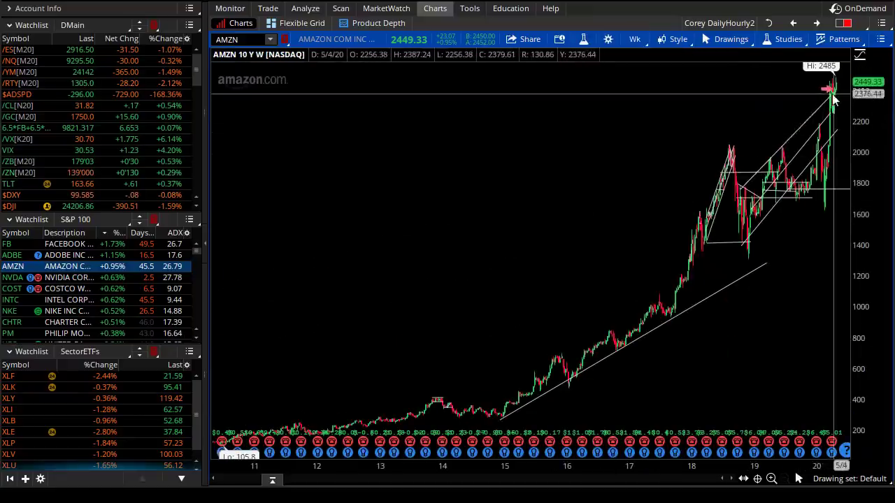
click(634, 39)
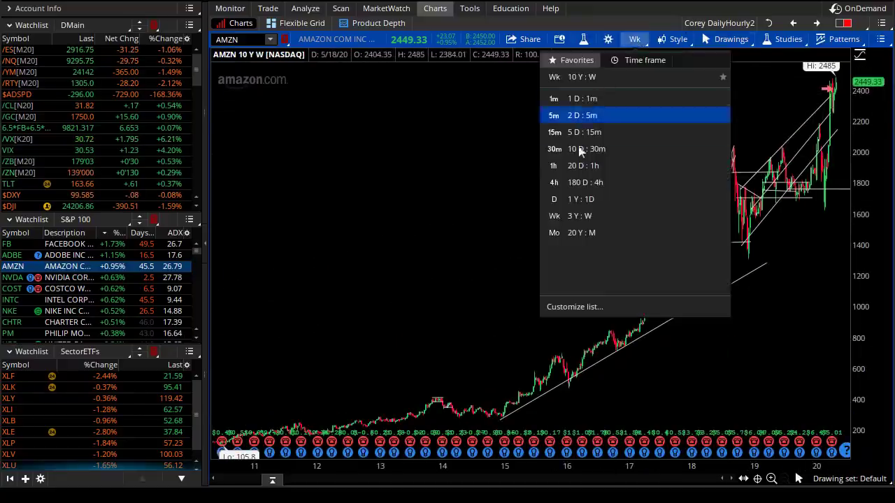
click(573, 200)
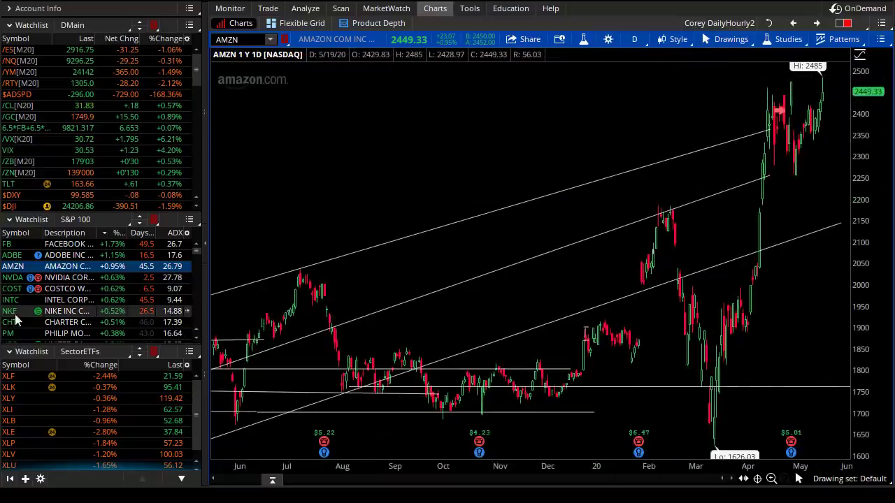
Step: View the daily NVDA chart again and load NFLX to examine its recent price action
click(15, 279)
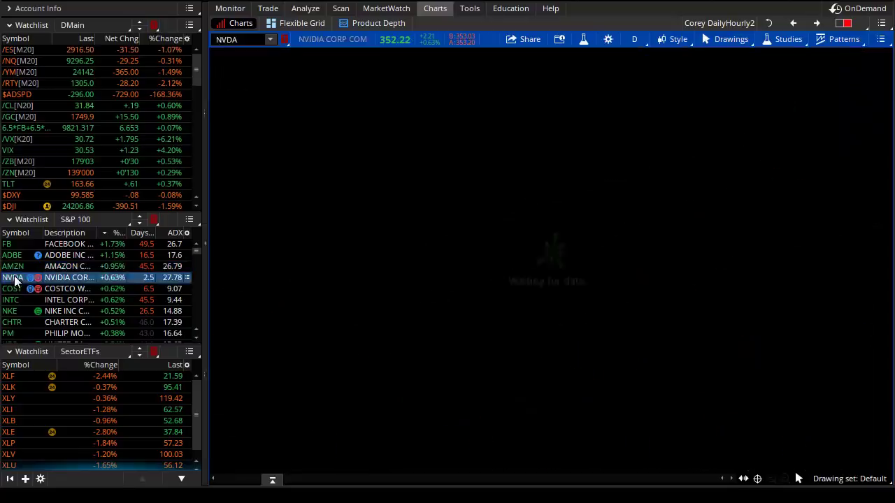
click(250, 40)
text(NF)
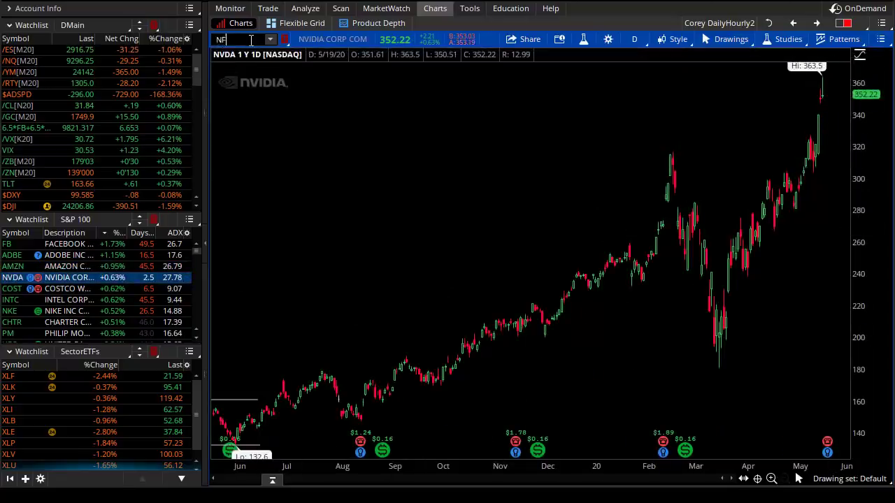
text(LX)
key(Return)
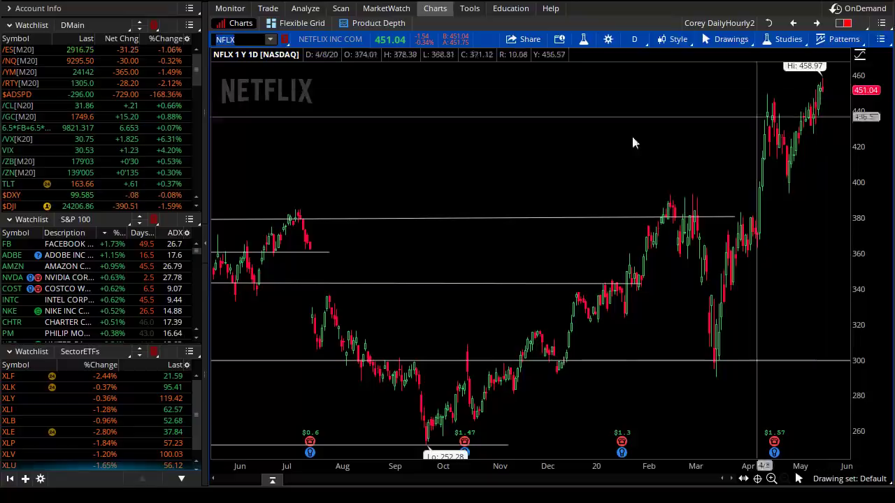
Step: Load the daily /ES chart and examine the latest candles against the price levels near 3000 and the earlier August 2019 range
click(10, 52)
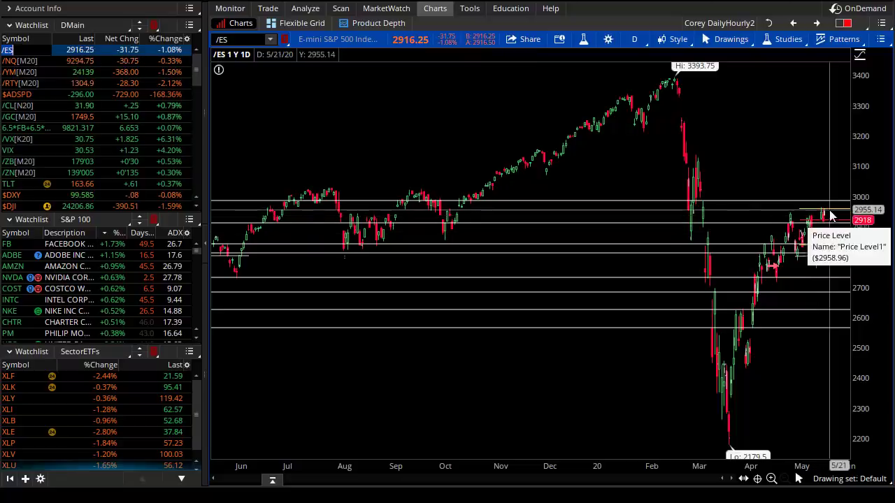
mouse_move(832, 217)
mouse_down()
mouse_move(834, 190)
mouse_move(828, 202)
mouse_up()
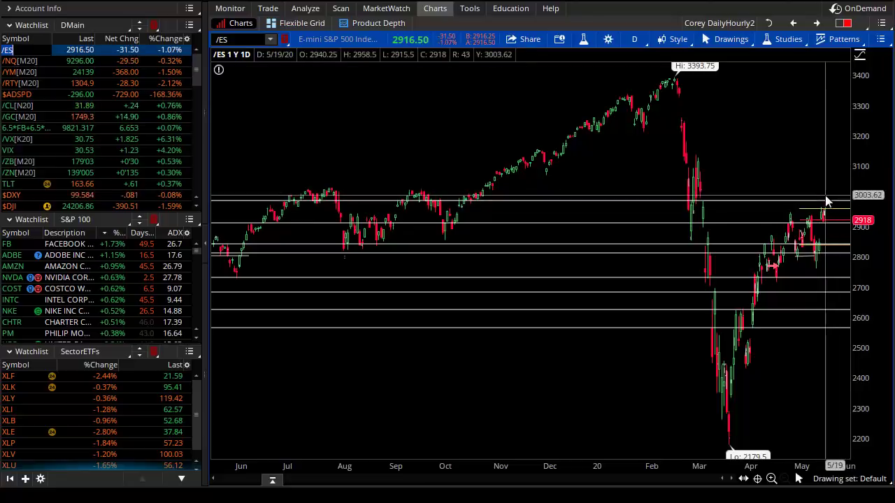
mouse_move(827, 202)
mouse_down()
mouse_move(816, 147)
mouse_move(822, 203)
mouse_up()
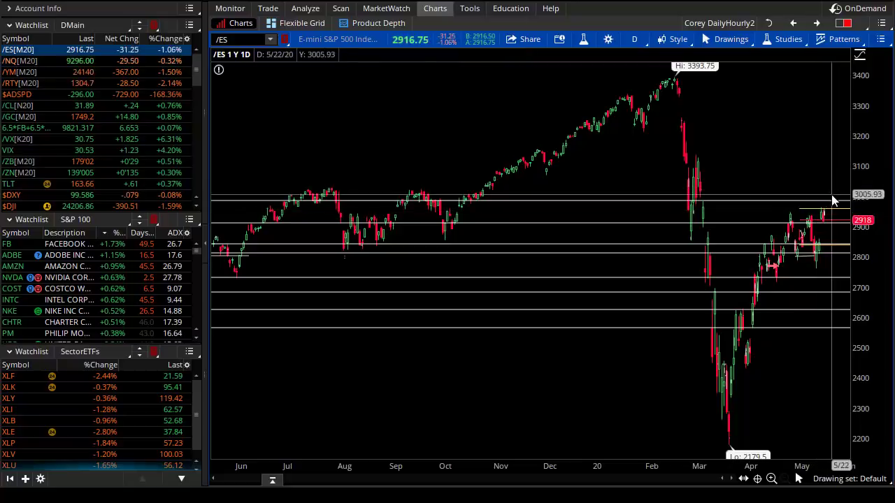
drag(834, 201, 374, 179)
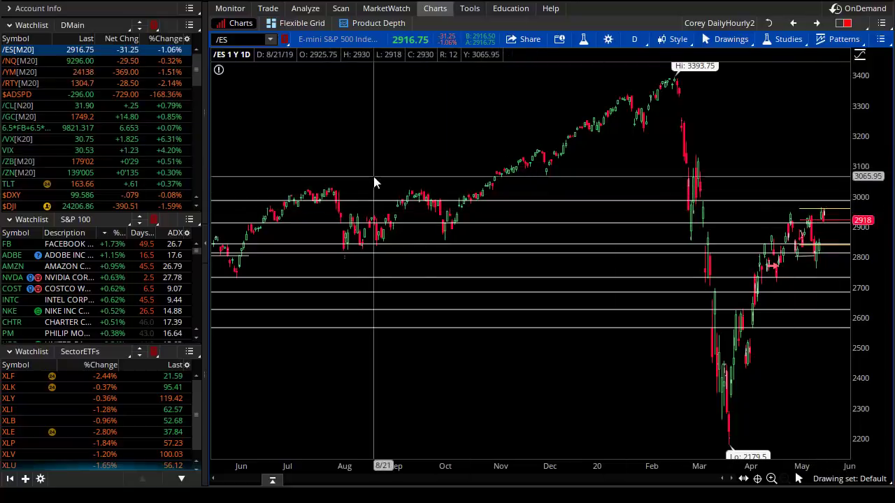